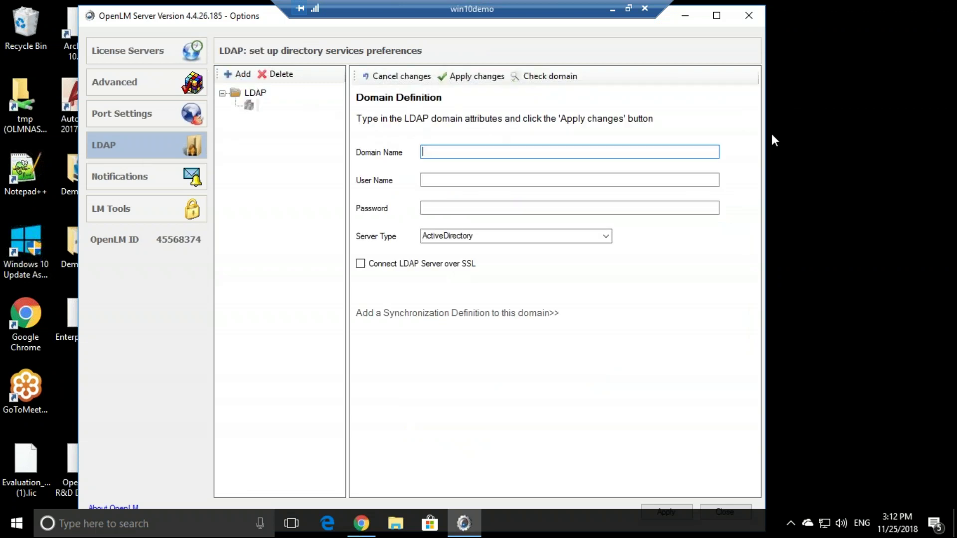
- Define the LDAP domain as srv2008ldap.openlm.com with user name Administrator and enter the account password
text(srv2008ldap.openlm.com)
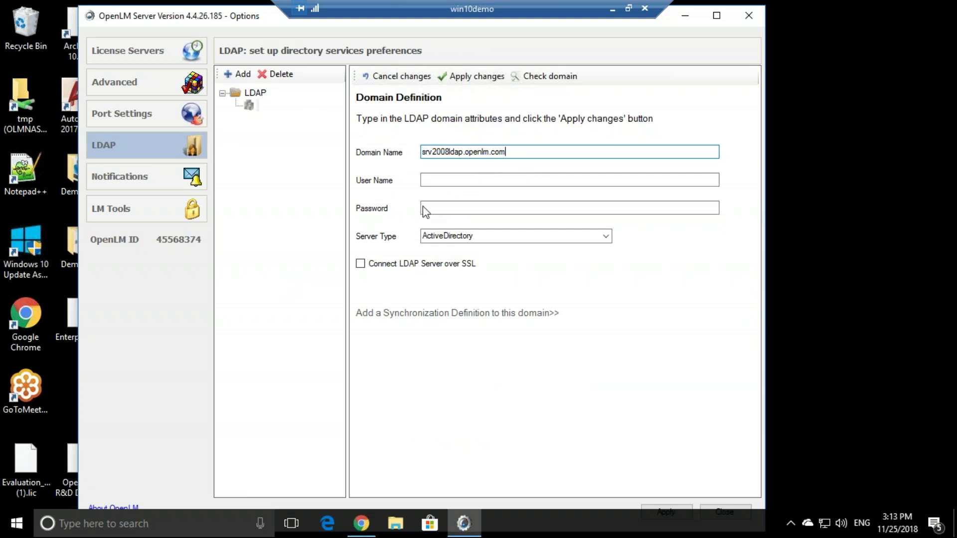
click(453, 186)
key(ctrl+v)
click(497, 208)
text(•••••)
- Set the domain's server type to ActiveDirectory, check the domain and apply its definition
click(470, 236)
click(593, 237)
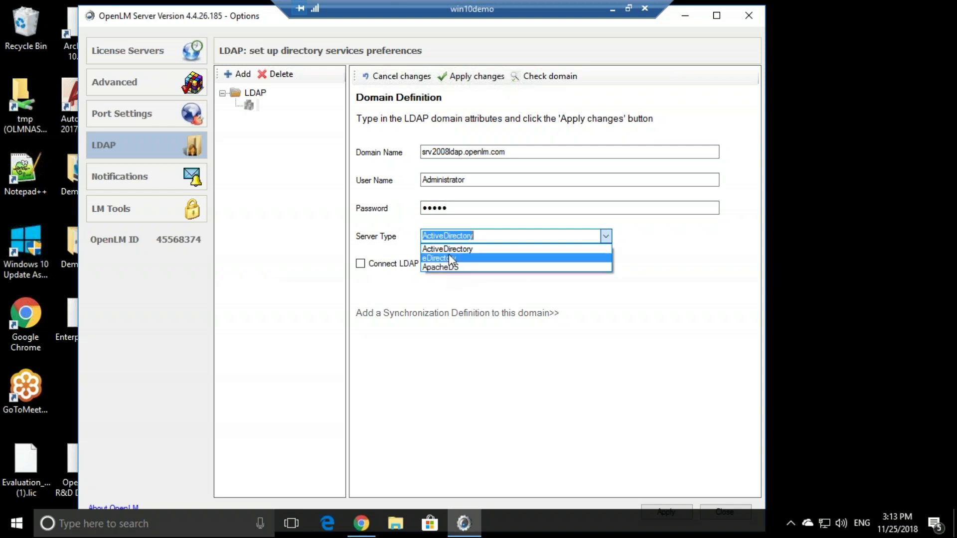
click(470, 249)
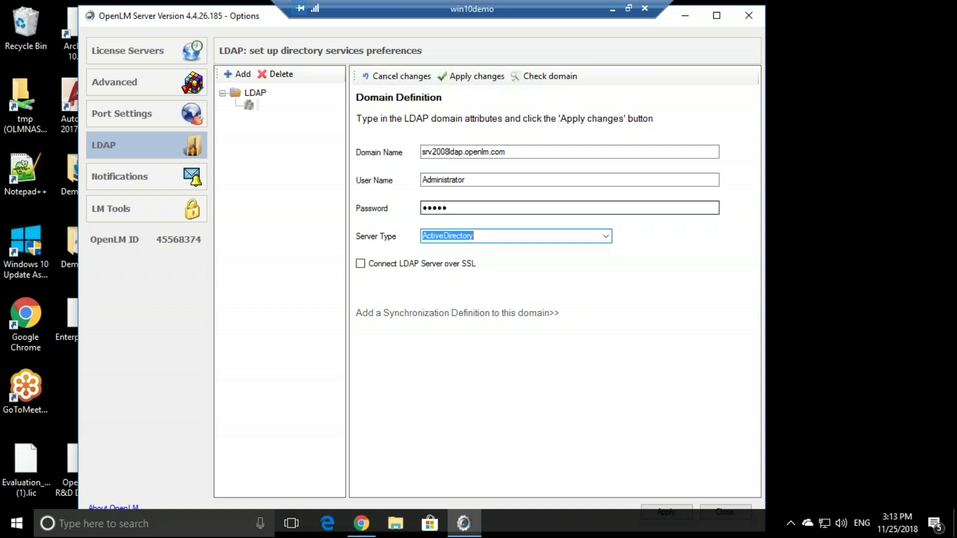
click(527, 79)
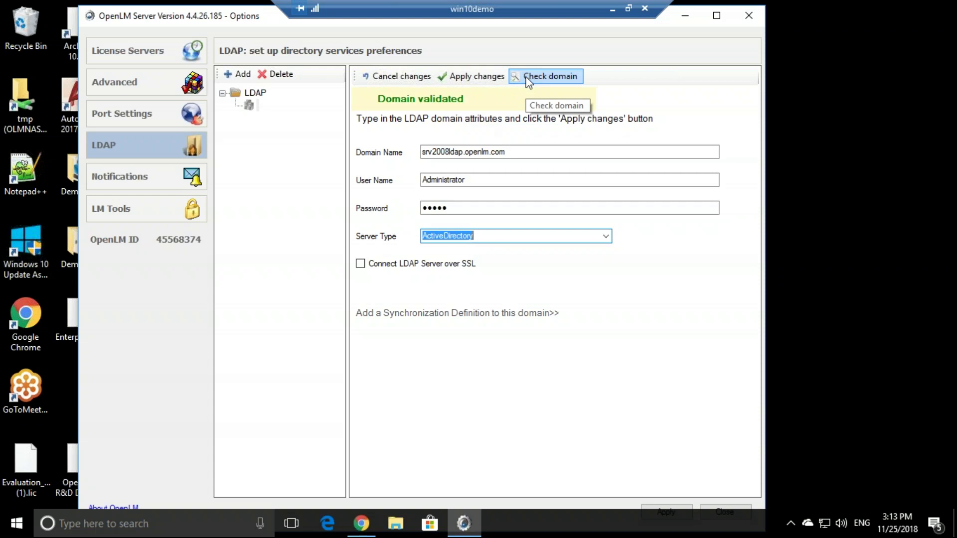
click(478, 79)
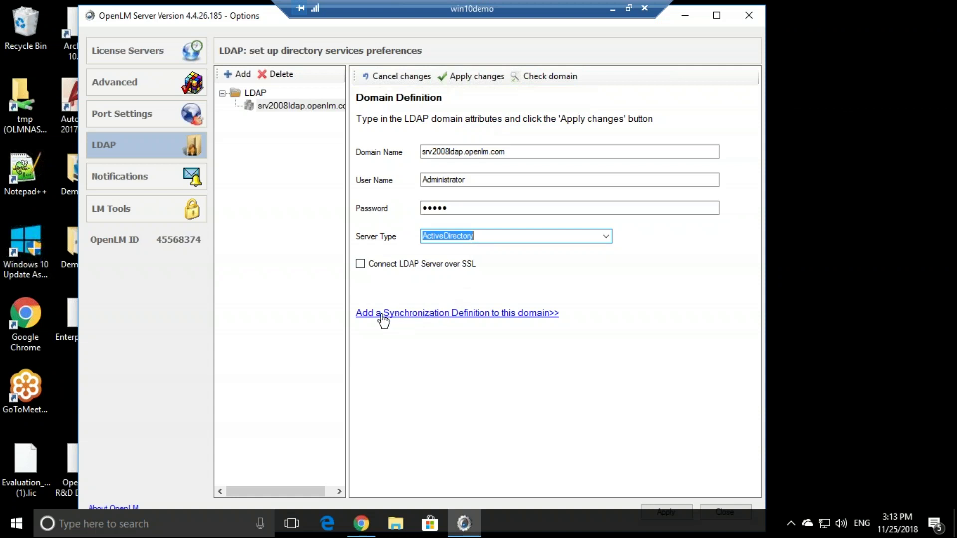
- Add a synchronization definition named LDAP 1 to the domain, with the CN=Users container as its start node
click(523, 315)
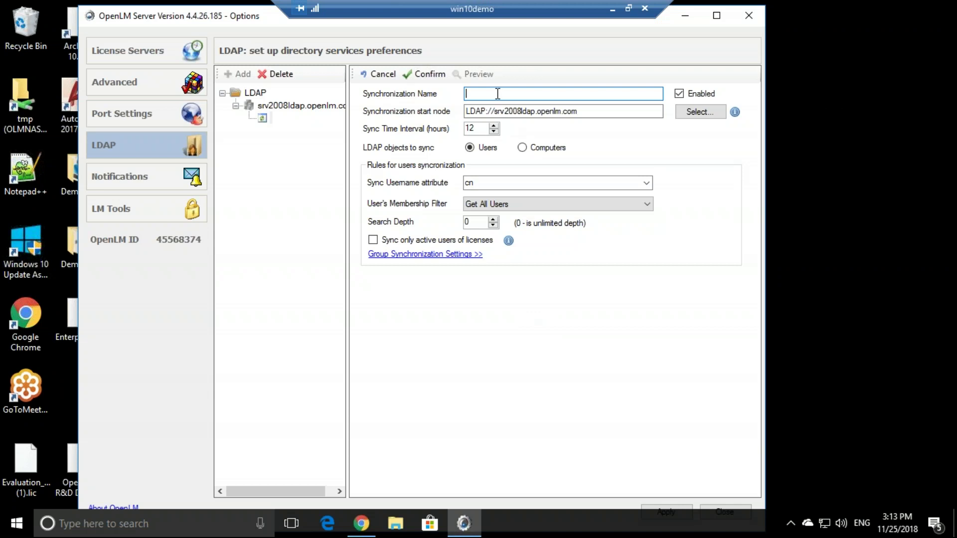
text(LDAP 1)
click(625, 111)
click(698, 111)
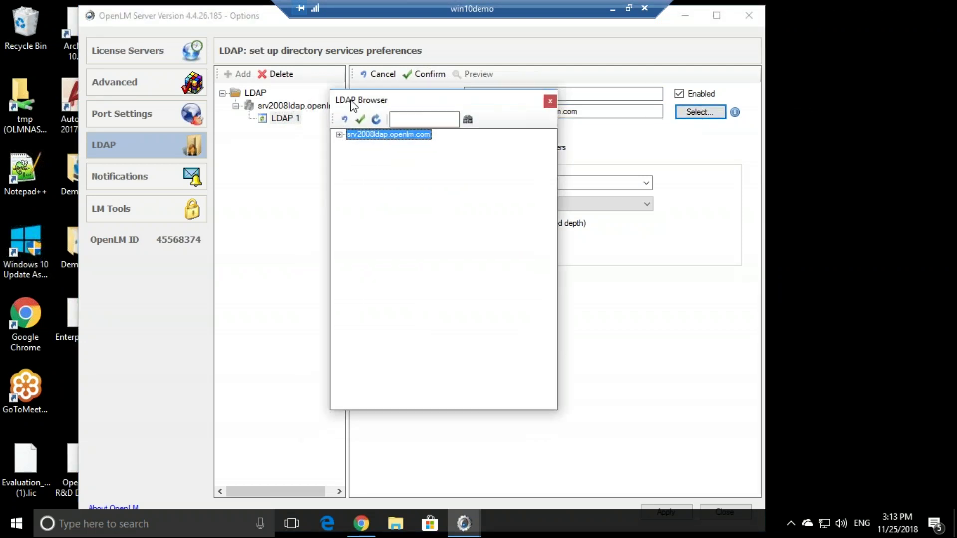
click(342, 132)
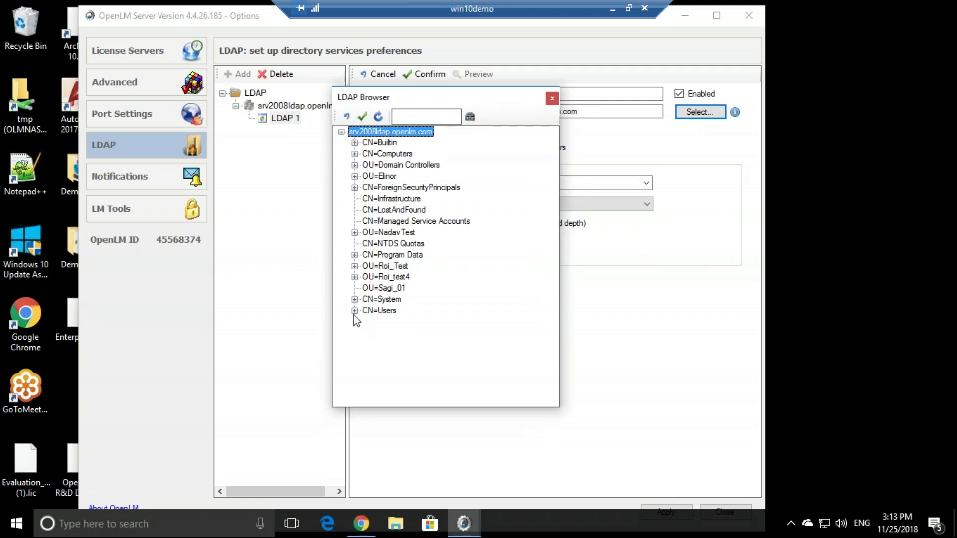
click(374, 312)
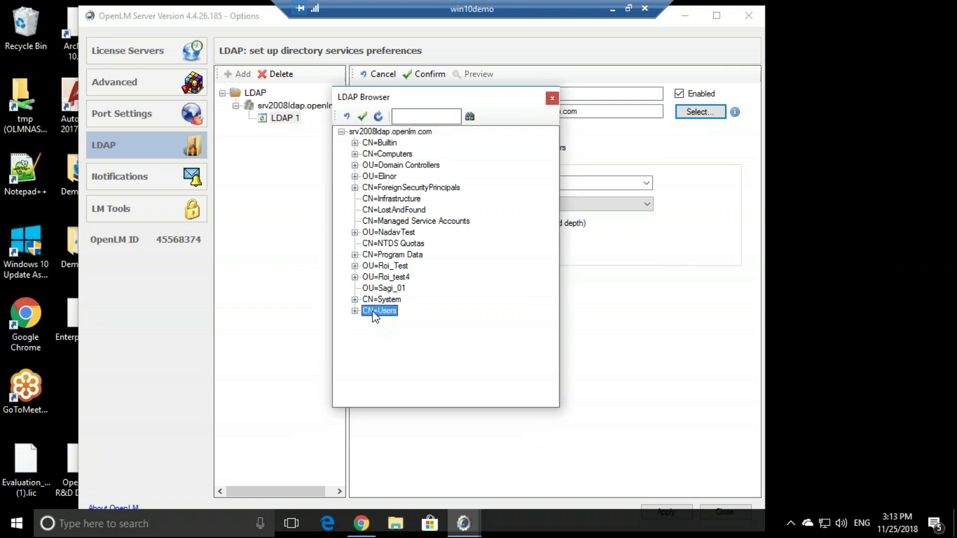
click(354, 311)
scroll(394, 319, down, 2)
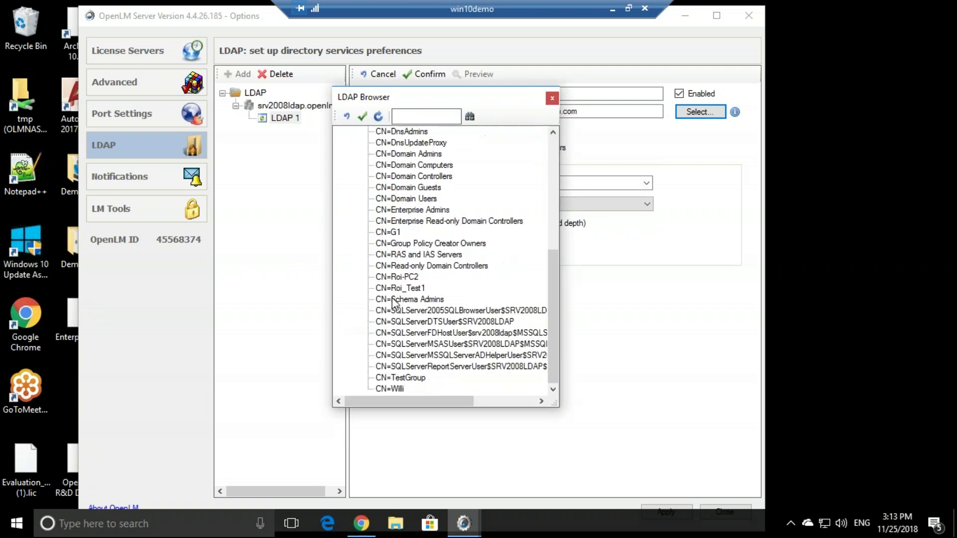
scroll(392, 259, up, 4)
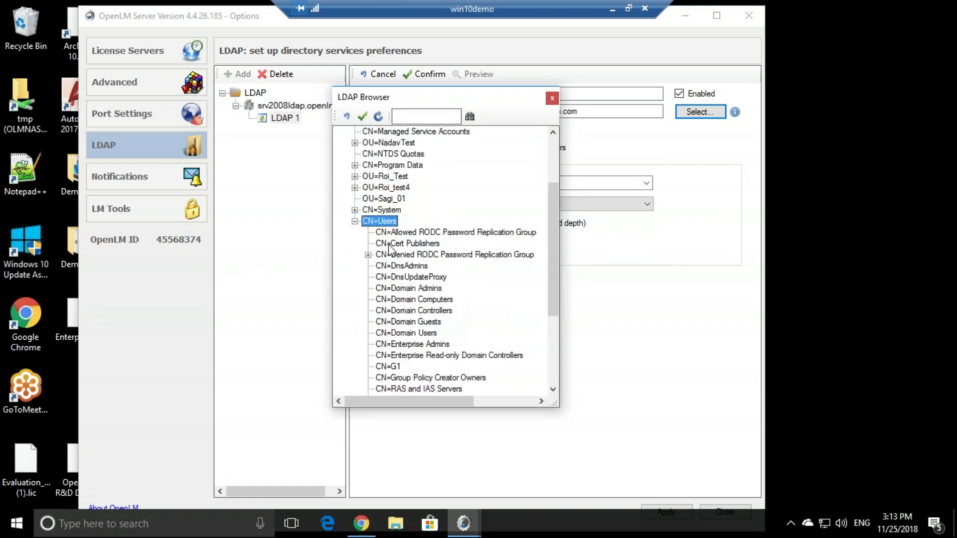
double_click(371, 222)
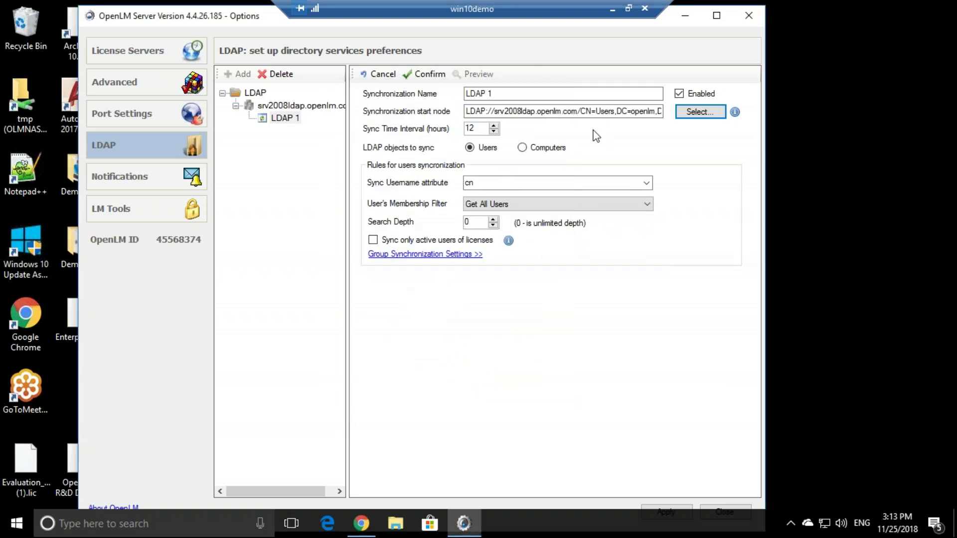
- Sync Users objects with the userPrincipalName username attribute and the membership filter Get Only Users Under OUs
click(471, 149)
double_click(479, 127)
click(479, 129)
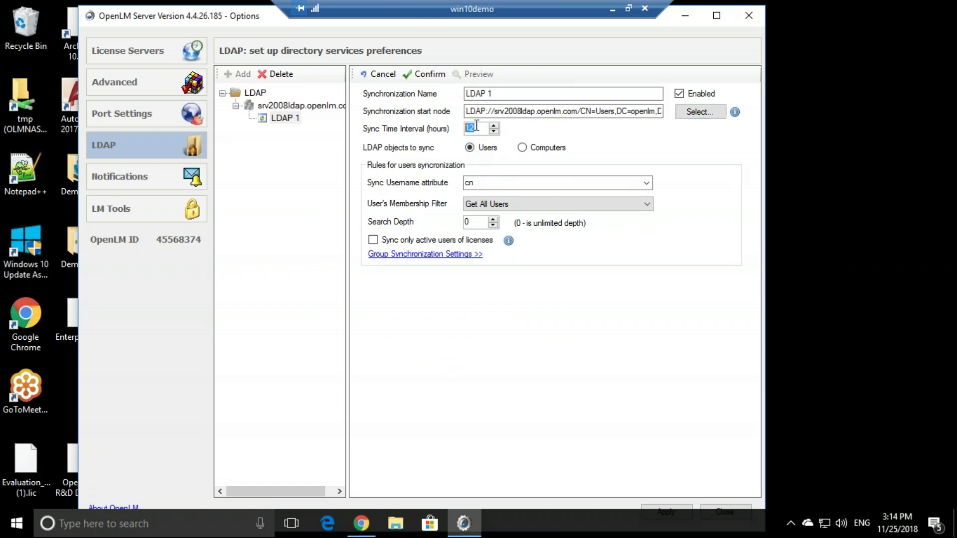
double_click(479, 128)
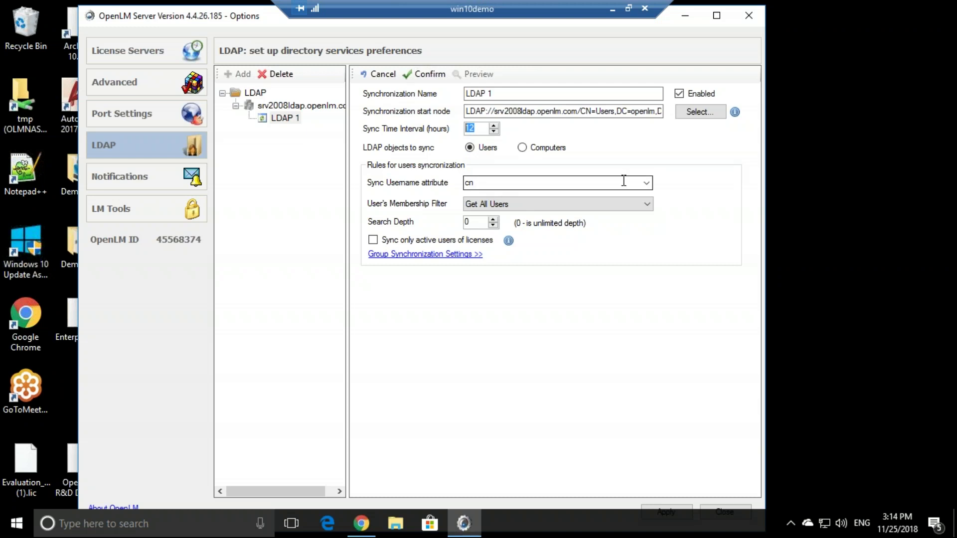
click(646, 183)
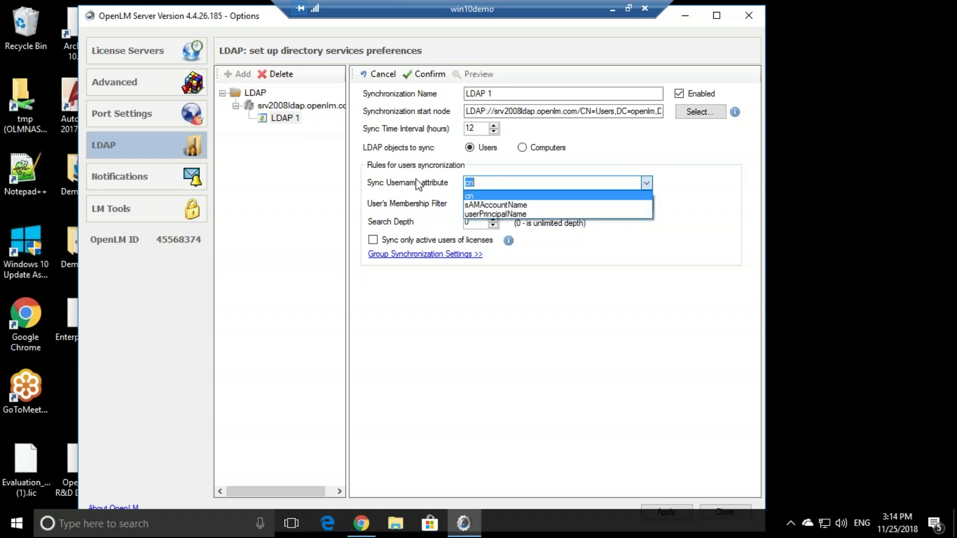
click(519, 216)
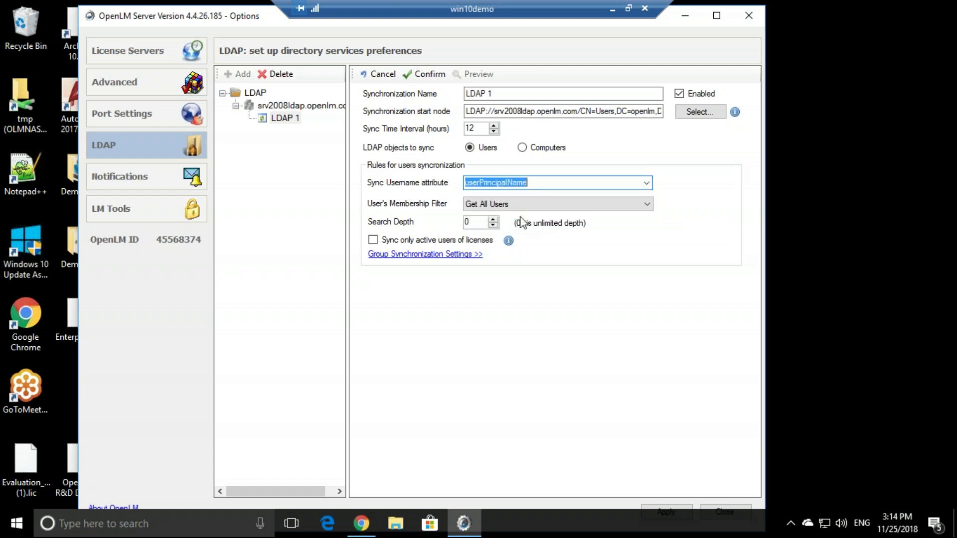
click(490, 205)
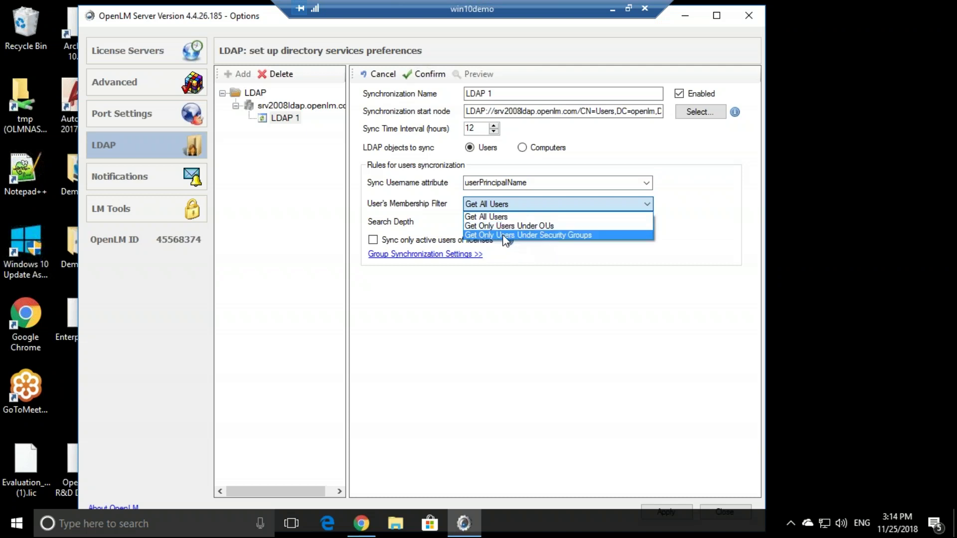
click(545, 226)
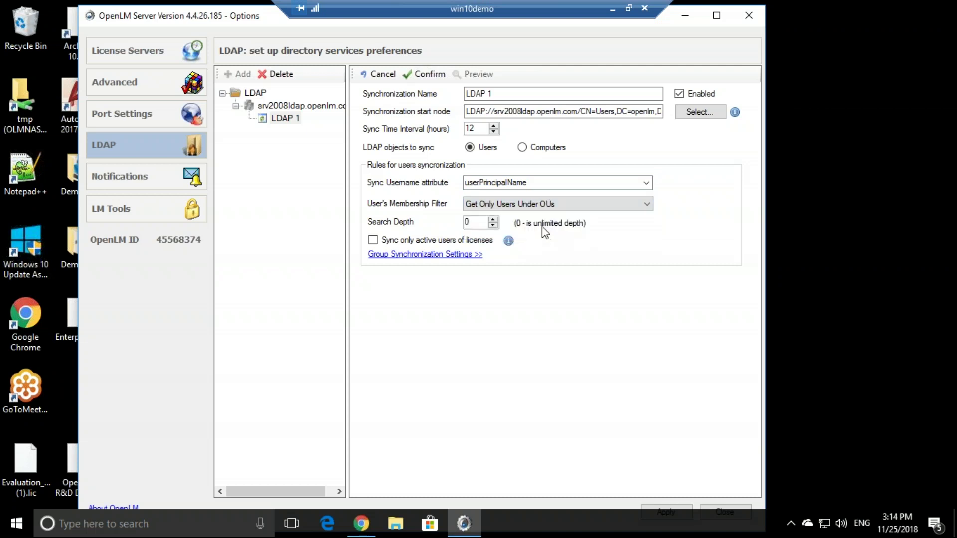
- In the group synchronization settings, enable Set Default Group and make all users members of one Flat group named China users
click(429, 254)
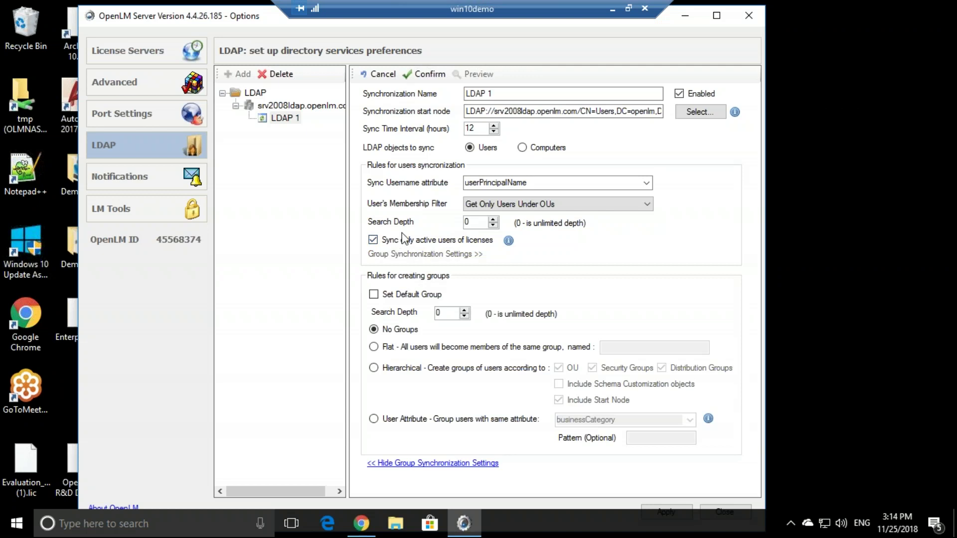
click(374, 240)
click(373, 294)
click(374, 348)
click(628, 344)
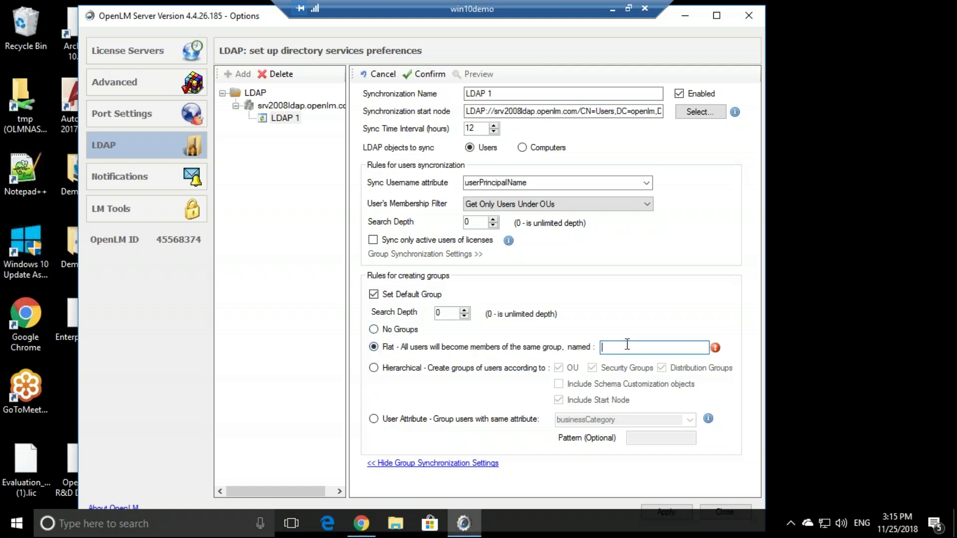
text(China users)
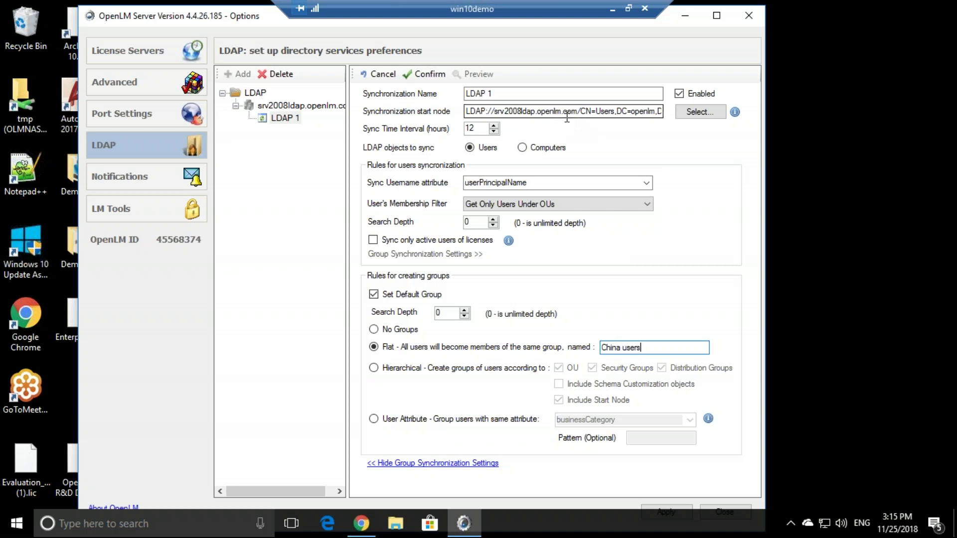
drag(622, 111, 668, 111)
click(625, 111)
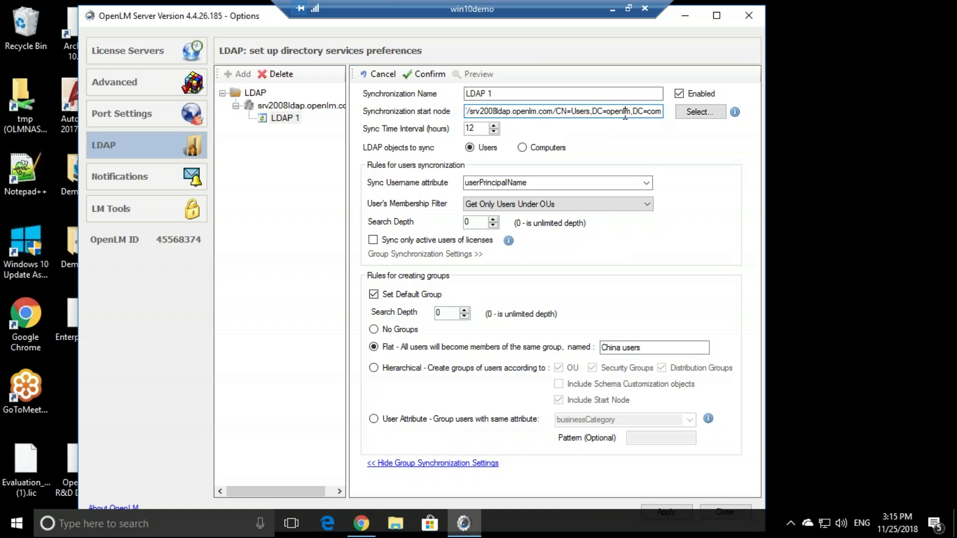
drag(652, 347, 599, 348)
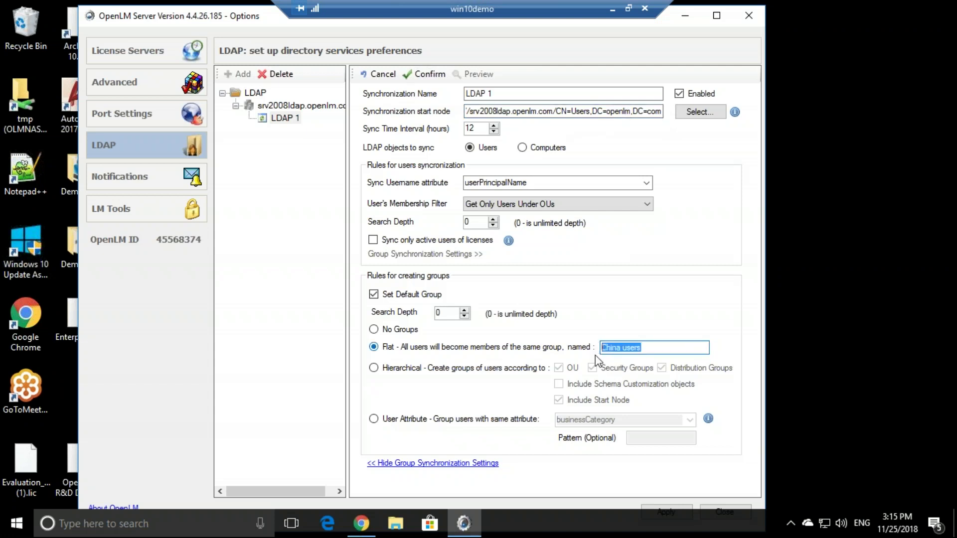
- Try the Hierarchical rule for creating groups and compare it with the synchronization start node path
click(376, 370)
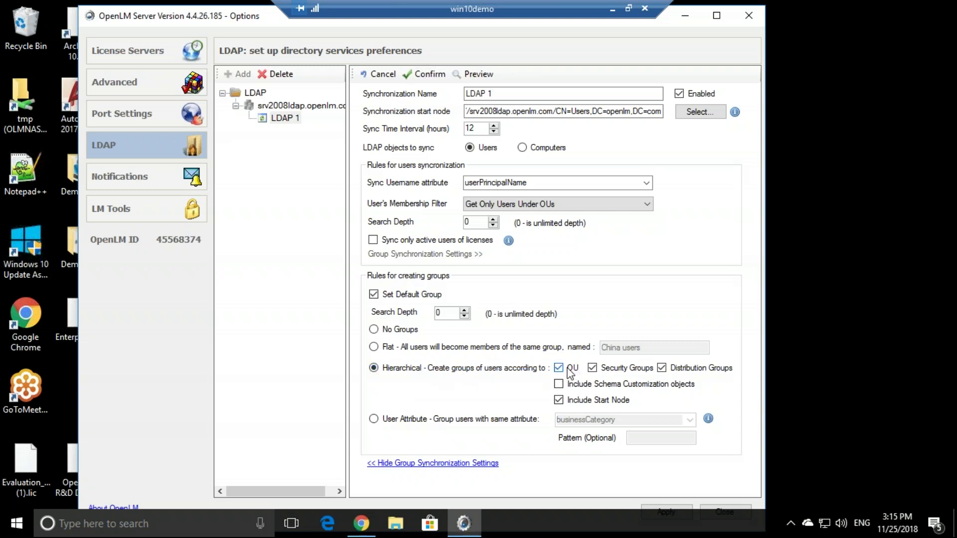
drag(571, 111, 590, 111)
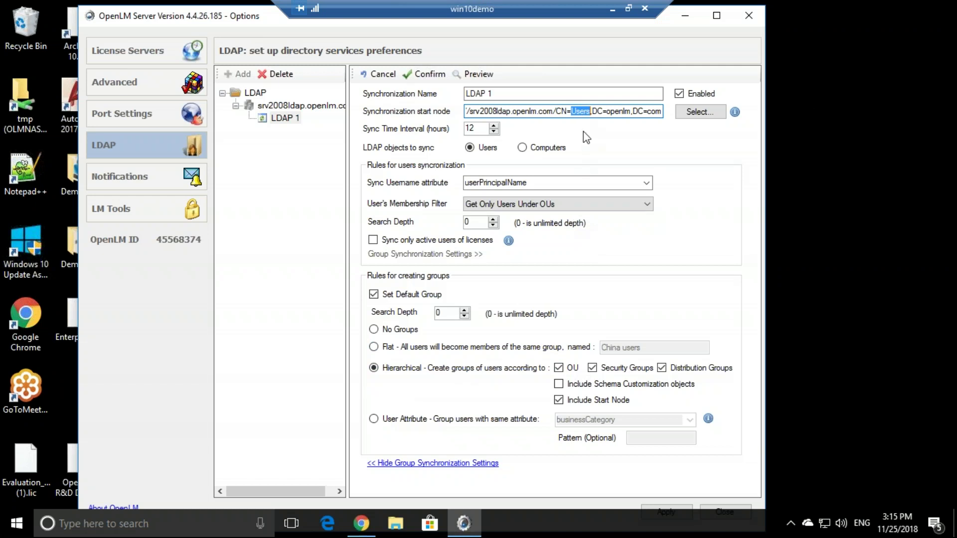
drag(605, 111, 624, 111)
click(615, 111)
- Try grouping users by the department user attribute, and return to the Flat group rule
click(375, 419)
click(691, 420)
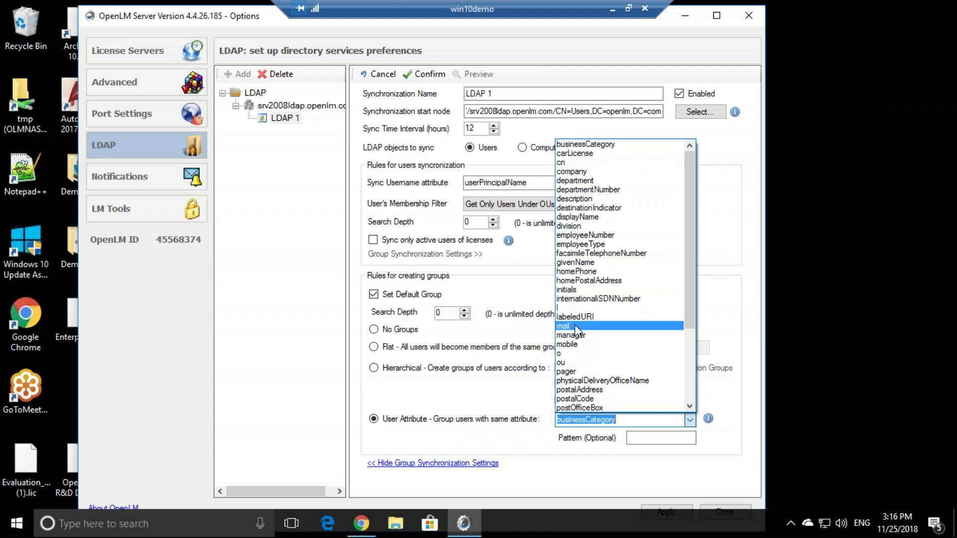
click(603, 181)
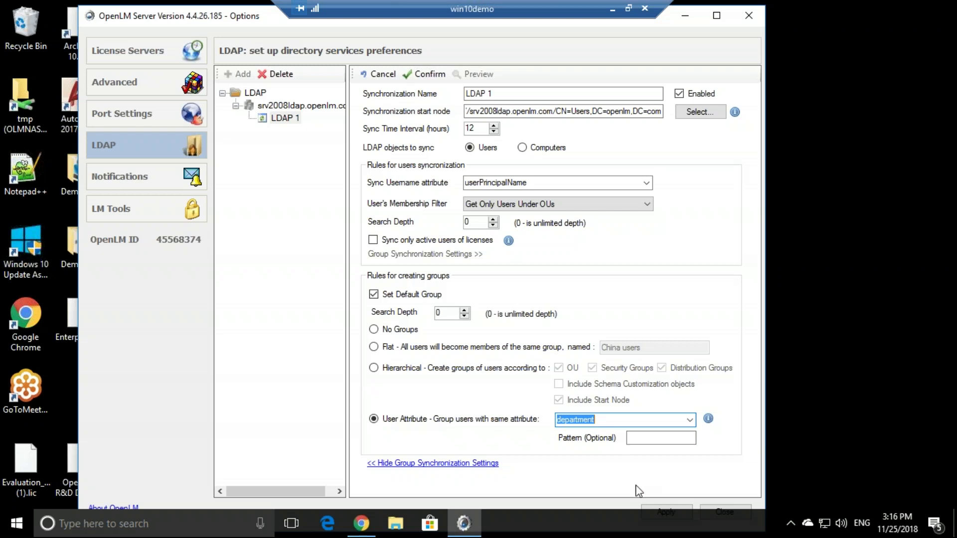
click(392, 348)
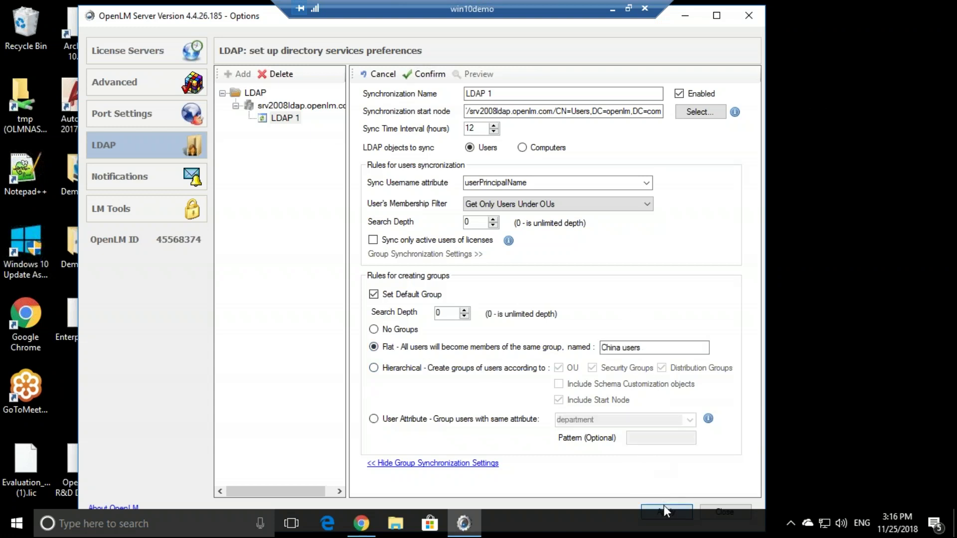
- Maximize the options window, apply the LDAP settings and restart the OpenLM Server service now
click(717, 15)
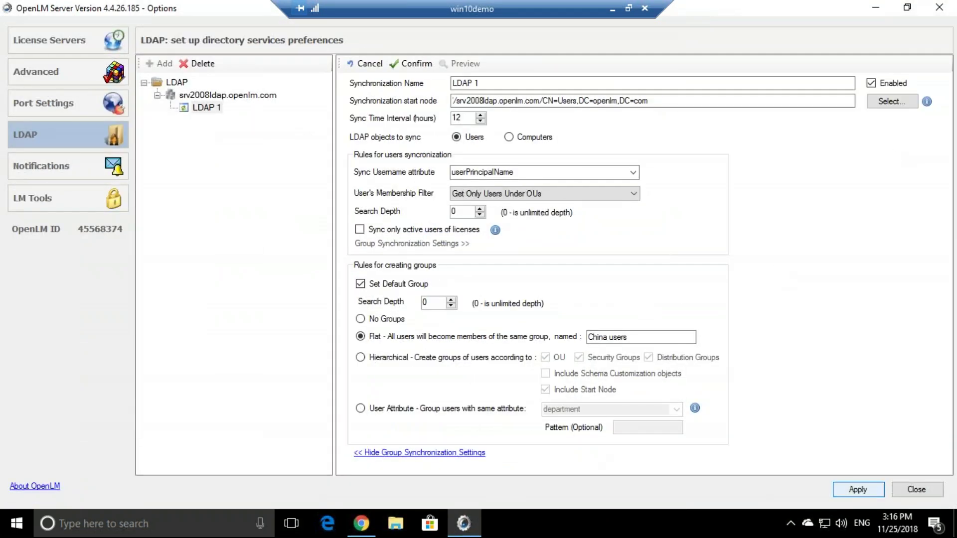
click(858, 490)
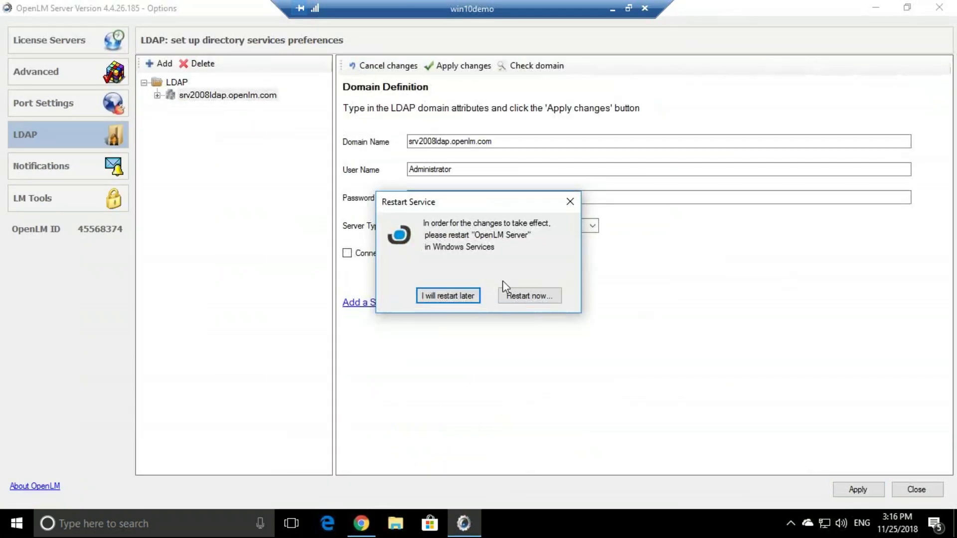
click(530, 296)
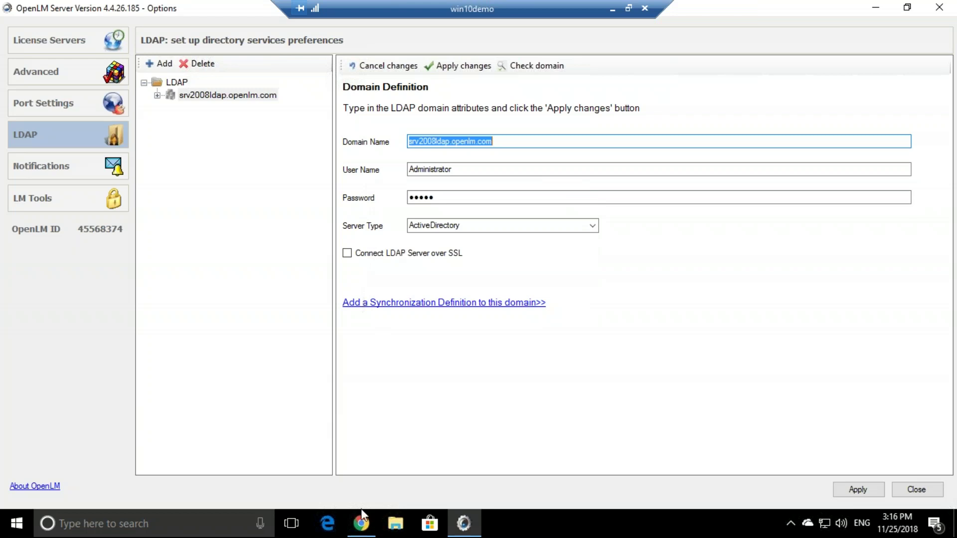
- Switch to the OpenLM User Interface in Chrome, reload it and close the Alerts and Feature Usage Status windows
click(361, 527)
click(362, 527)
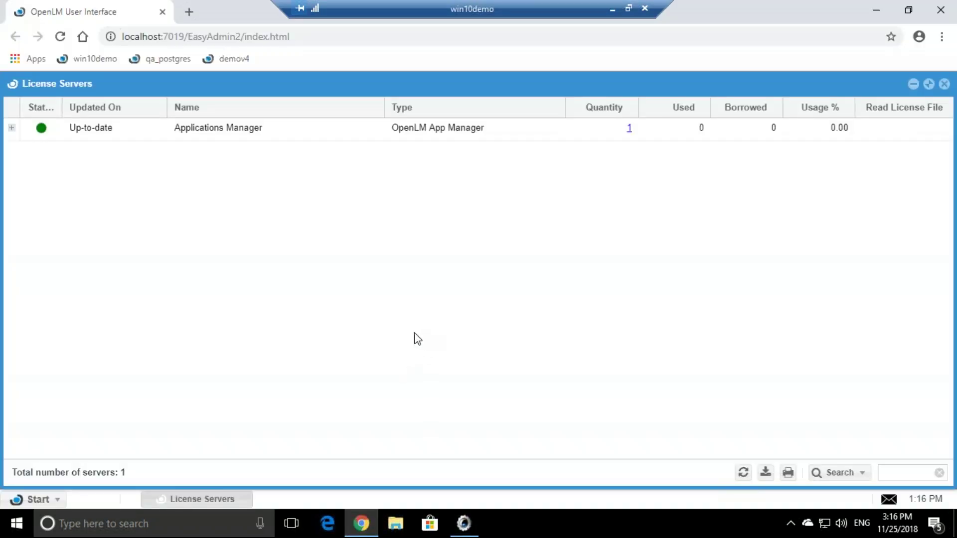
click(60, 37)
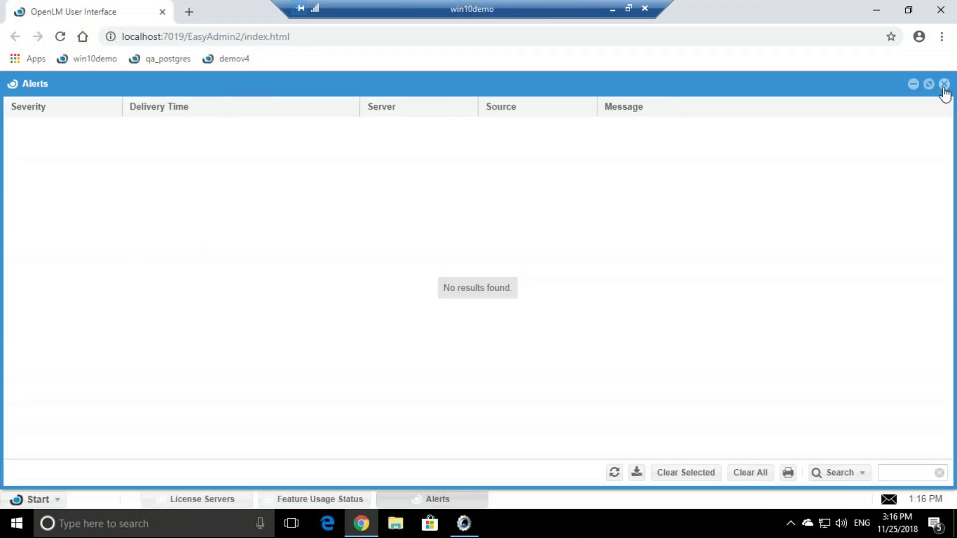
click(944, 85)
click(945, 85)
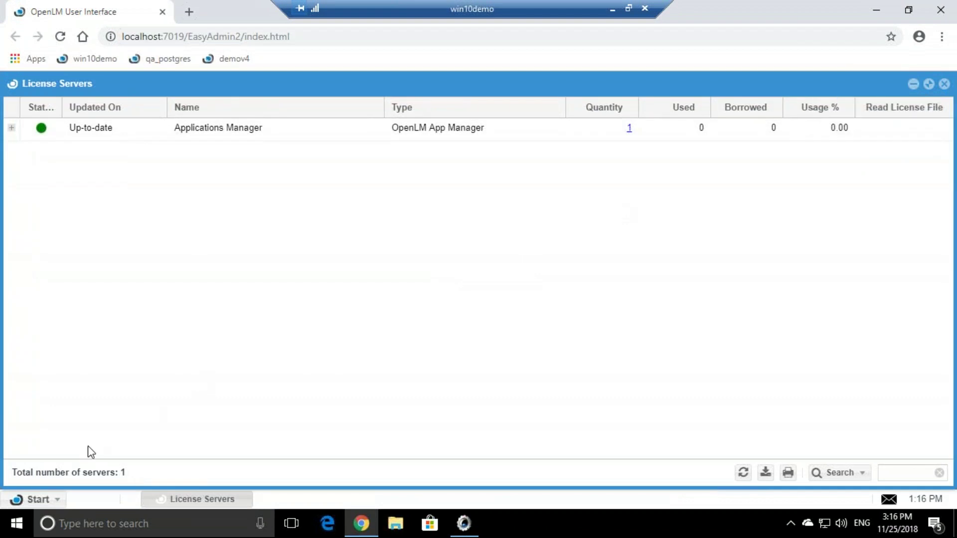
- Open the LDAP sync definitions from the administration area
click(49, 500)
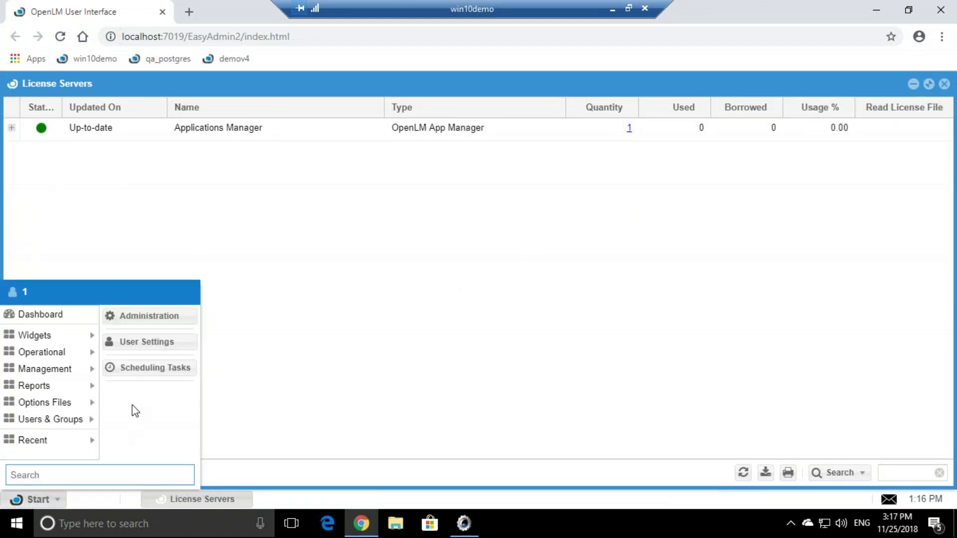
click(184, 319)
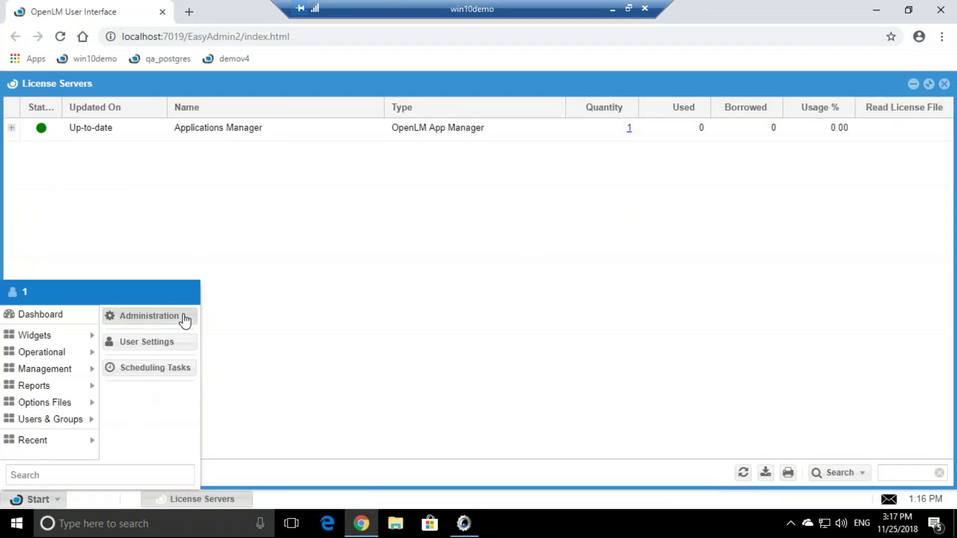
right_click(185, 319)
click(184, 319)
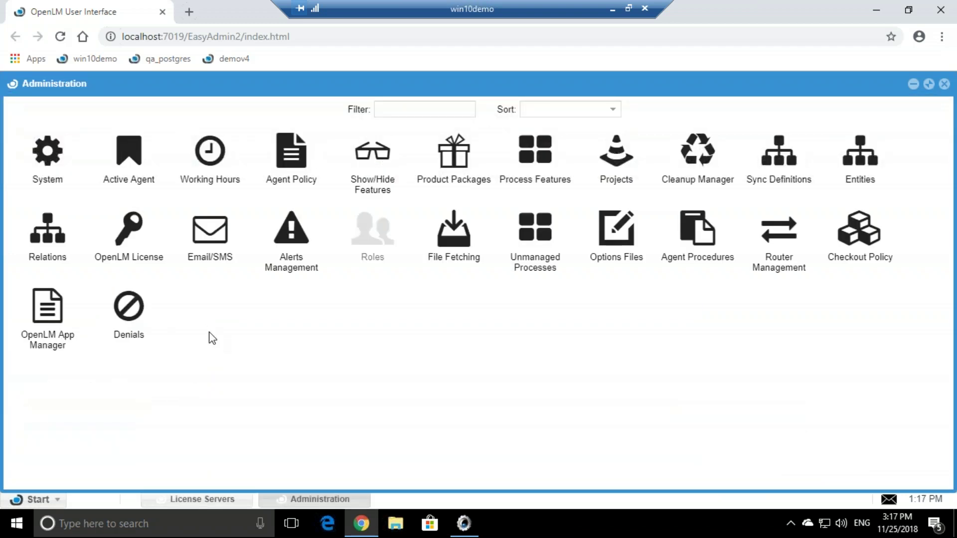
click(791, 178)
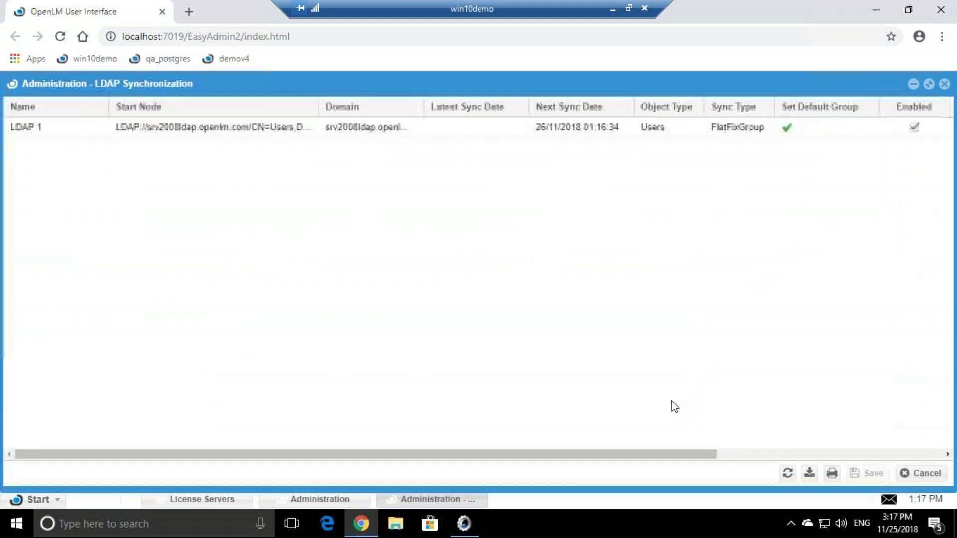
- Run an immediate synchronization for the LDAP 1 definition and refresh the synchronization list
drag(651, 455, 887, 293)
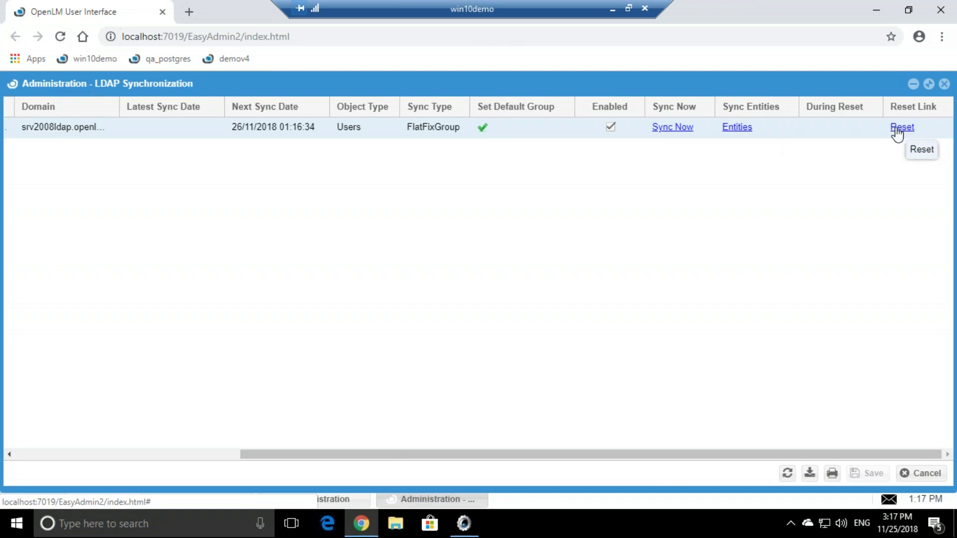
click(663, 130)
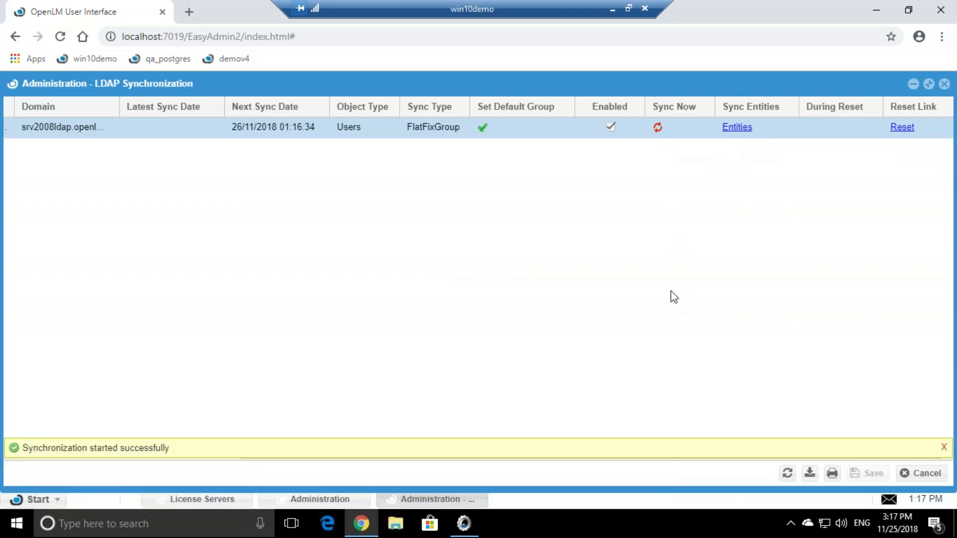
click(787, 472)
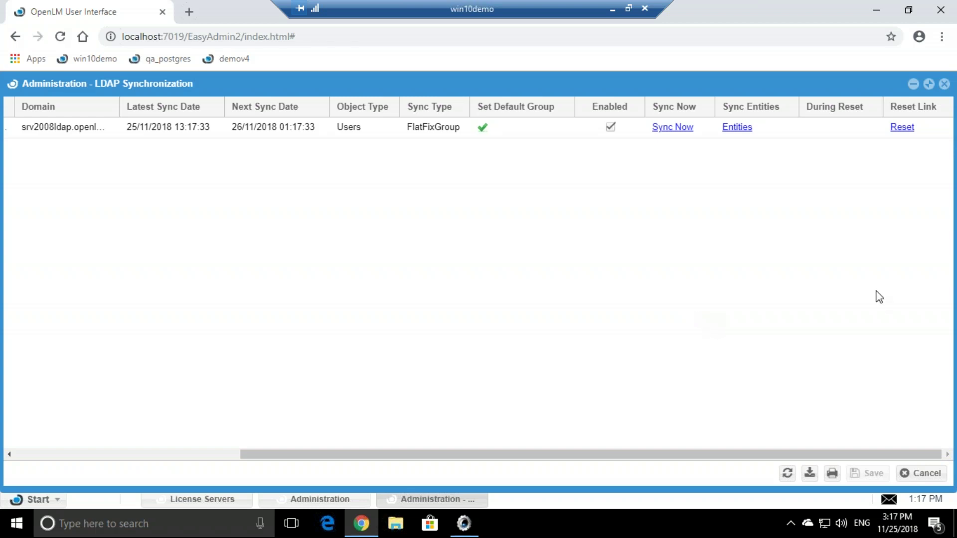
key(Down)
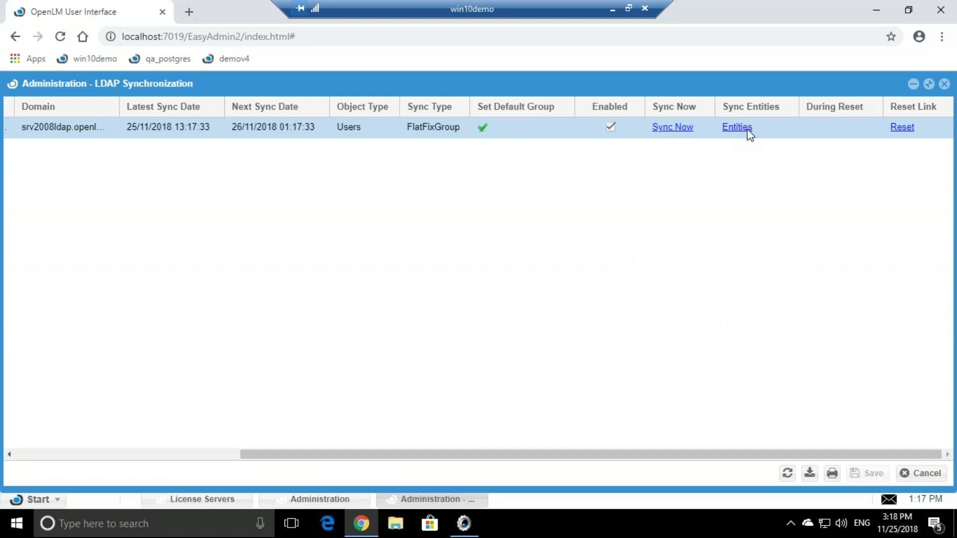
- Open the LDAP entities list, set the four user entries without a name to be ignored, and save
click(293, 499)
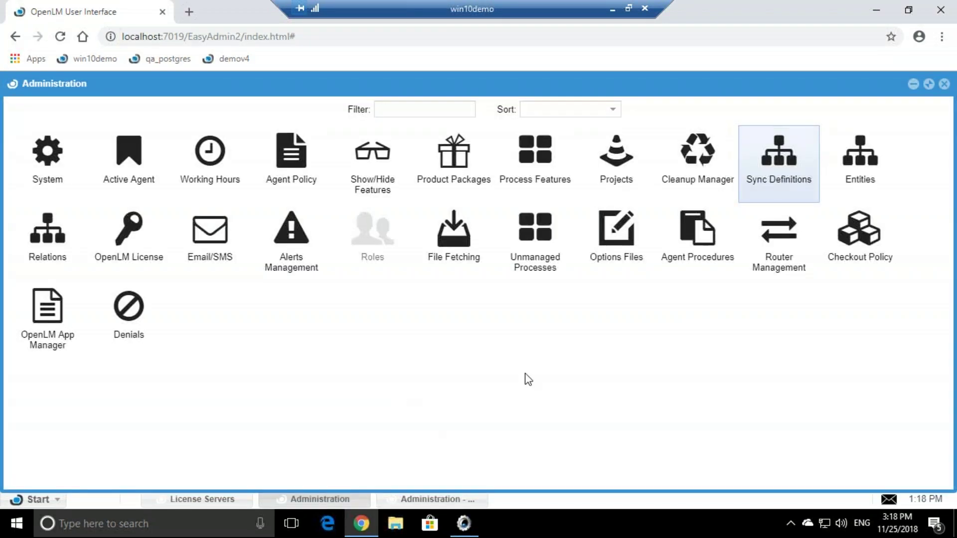
click(872, 179)
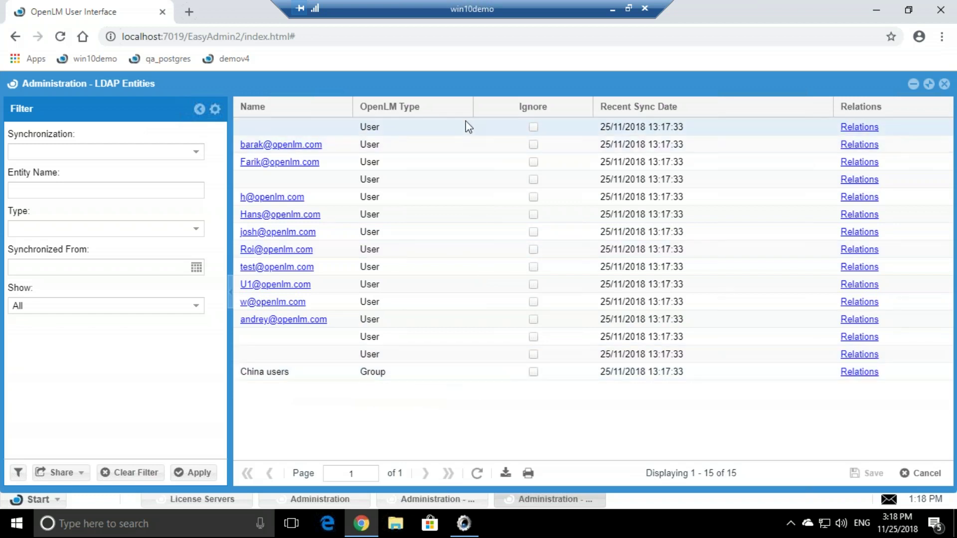
click(533, 127)
click(533, 179)
click(533, 337)
click(533, 353)
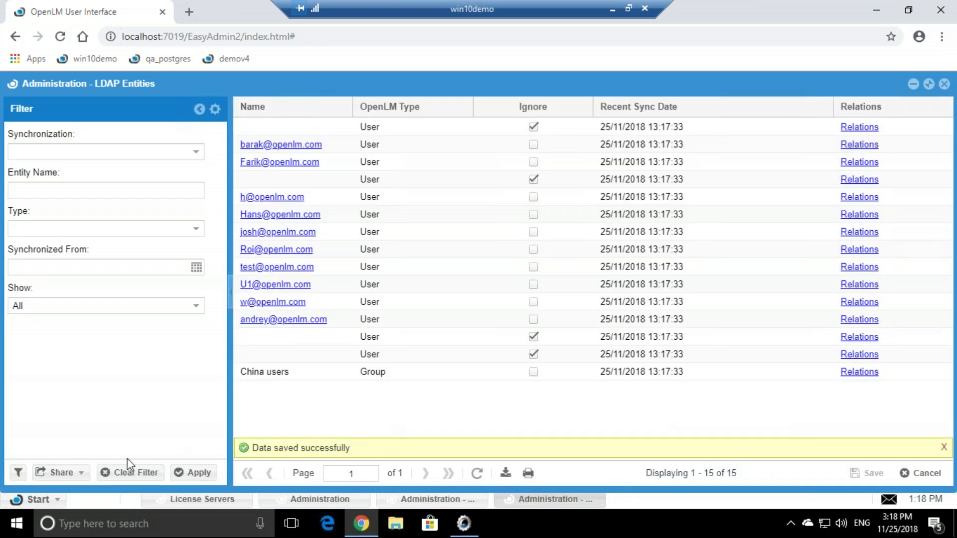
- Open the Users list and look through the synchronized users
click(41, 501)
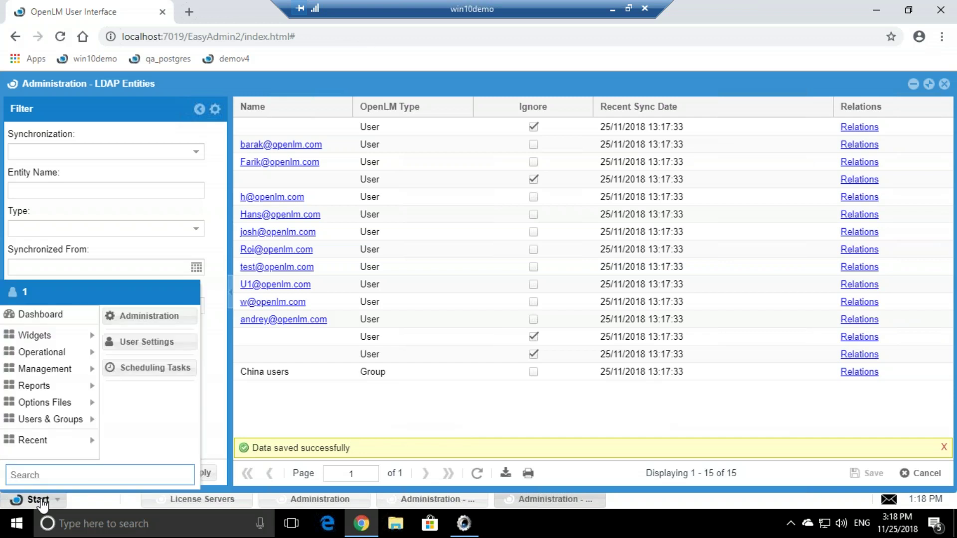
mouse_move(50, 423)
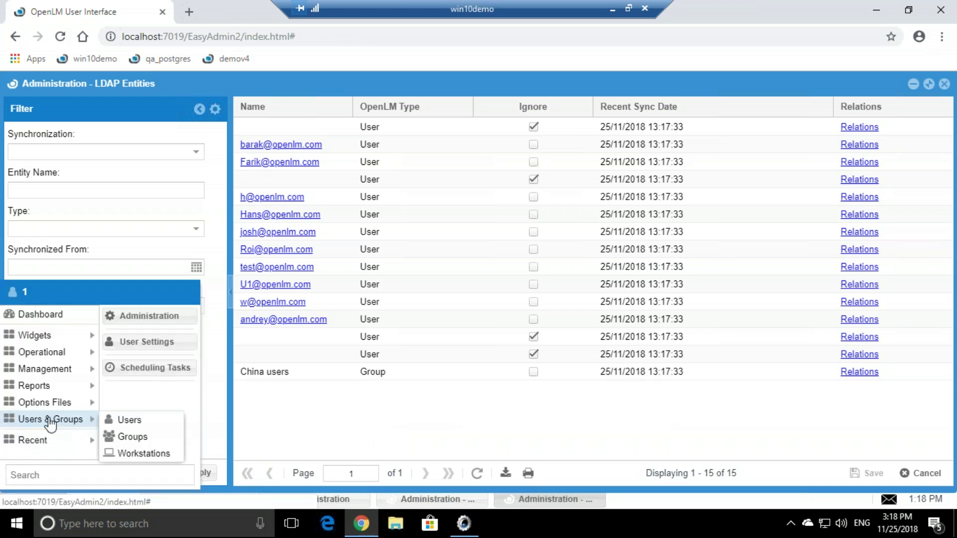
click(156, 427)
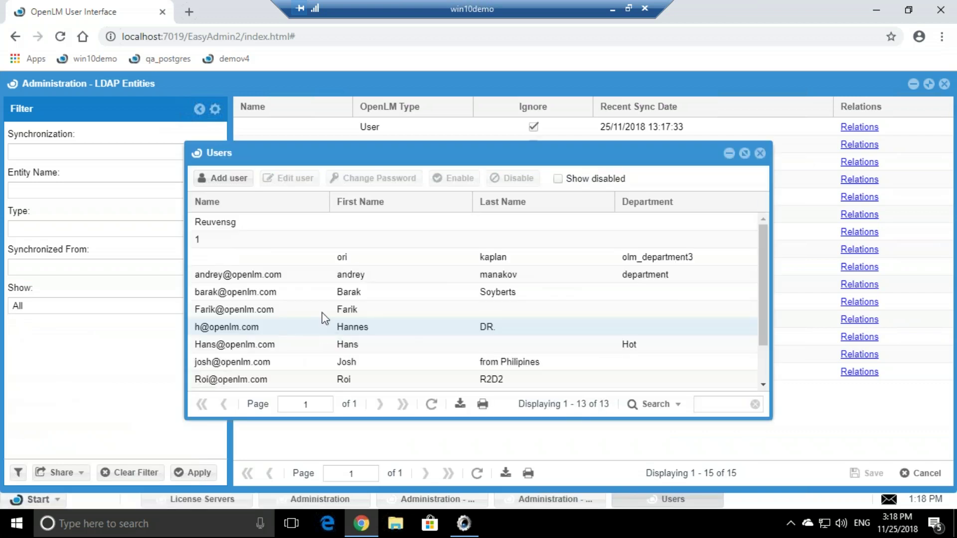
scroll(299, 288, down, 3)
scroll(277, 359, up, 3)
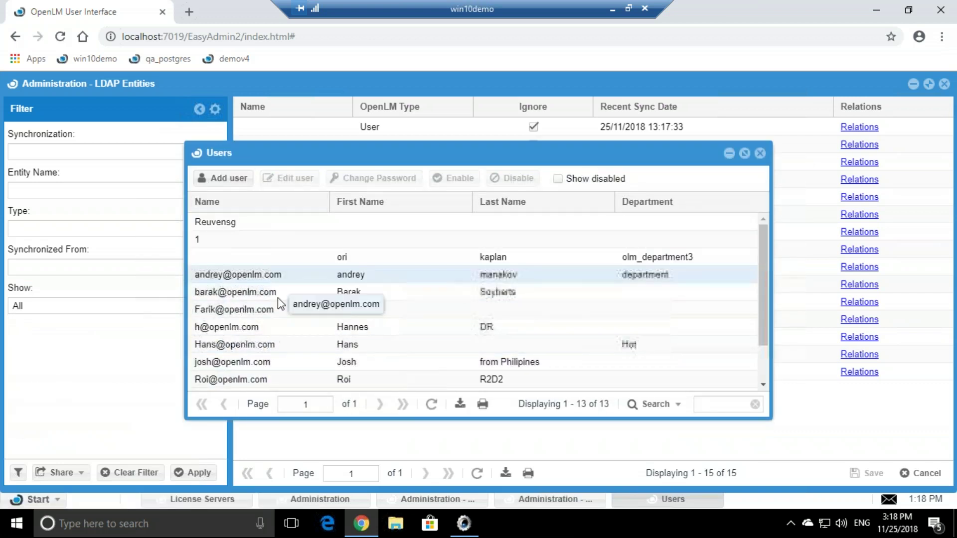
scroll(280, 299, down, 3)
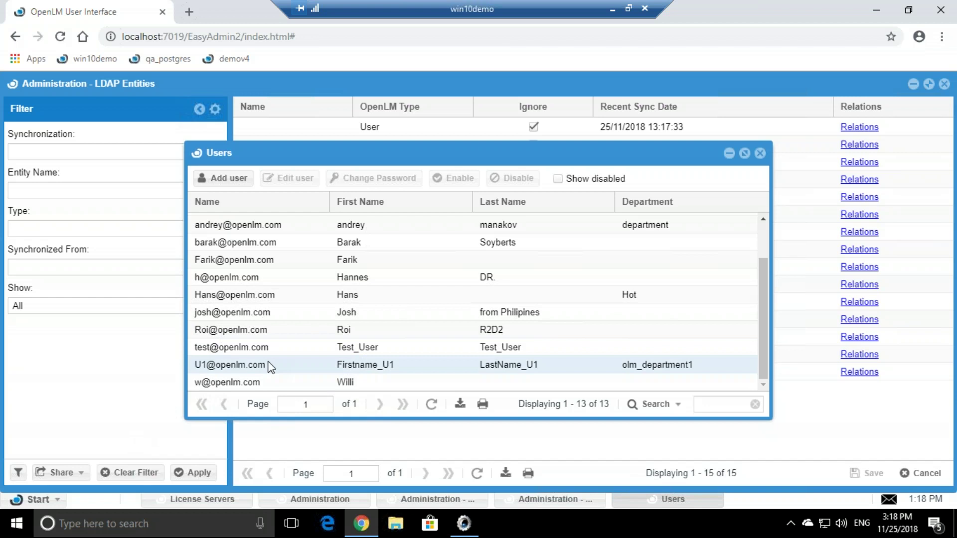
- Open the Groups list and review the members of the China users group
click(33, 499)
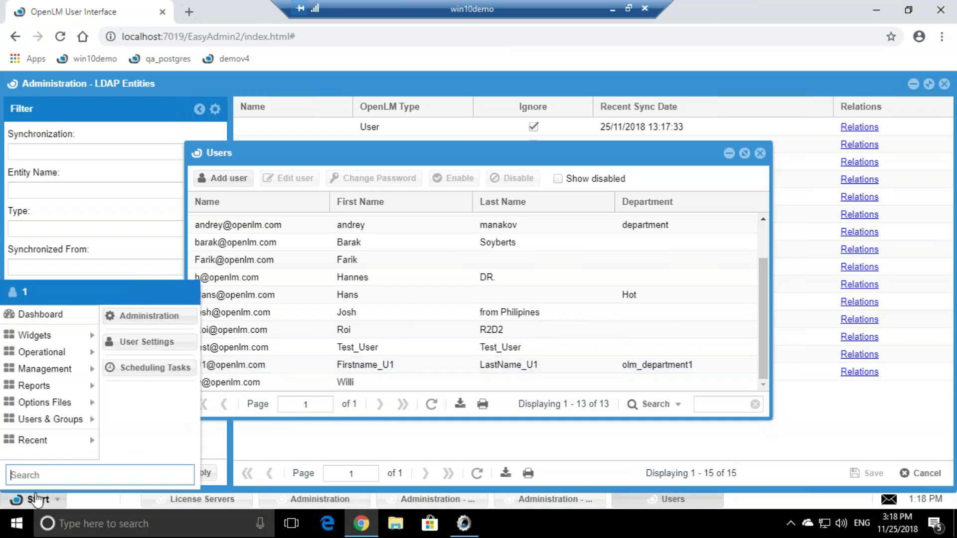
mouse_move(58, 421)
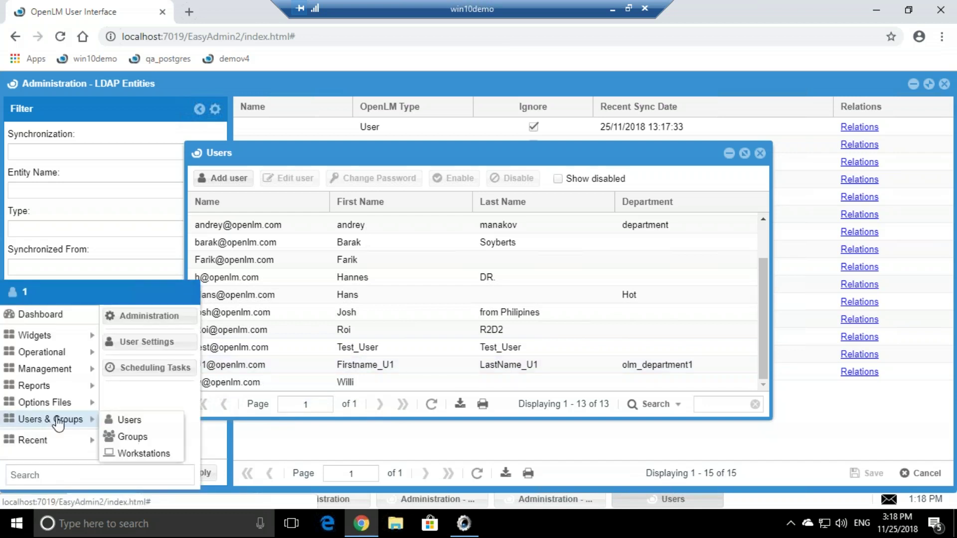
click(170, 444)
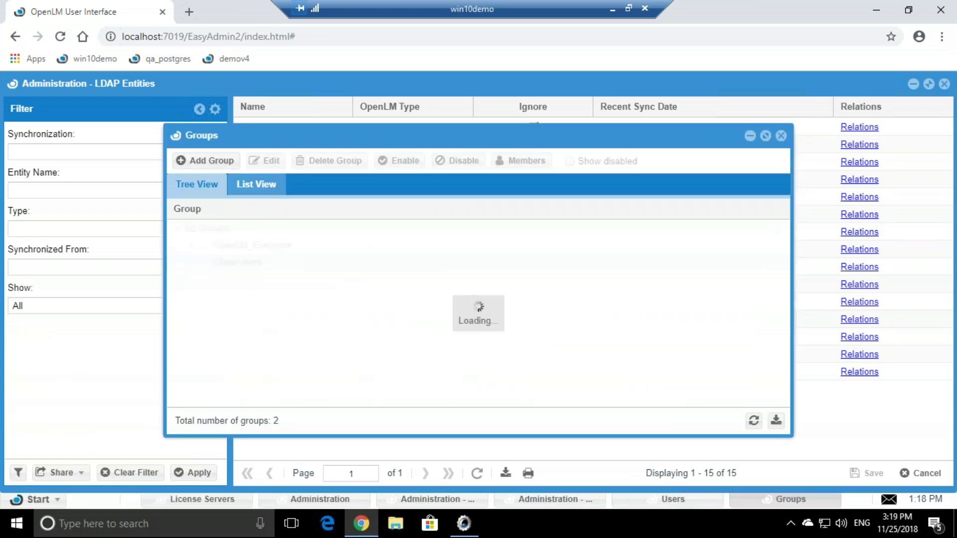
click(225, 264)
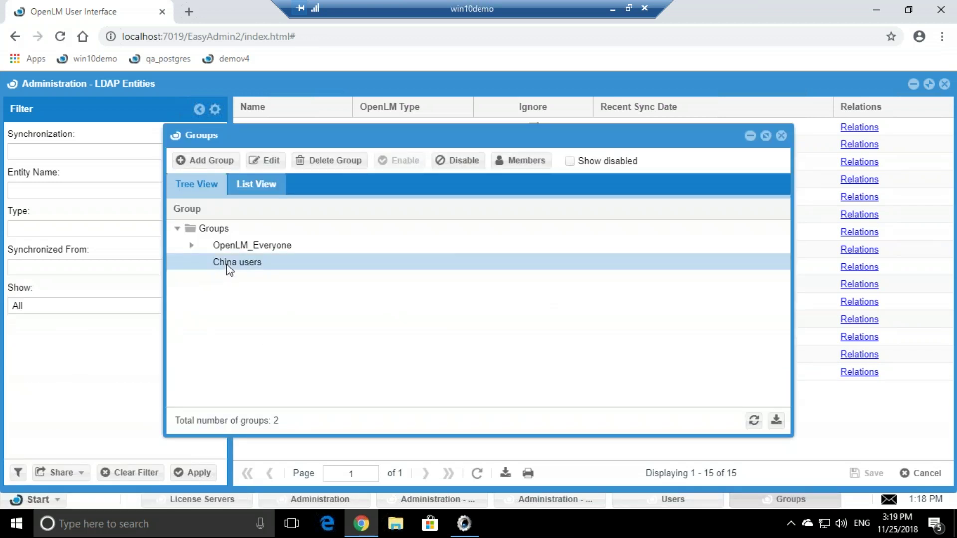
click(516, 168)
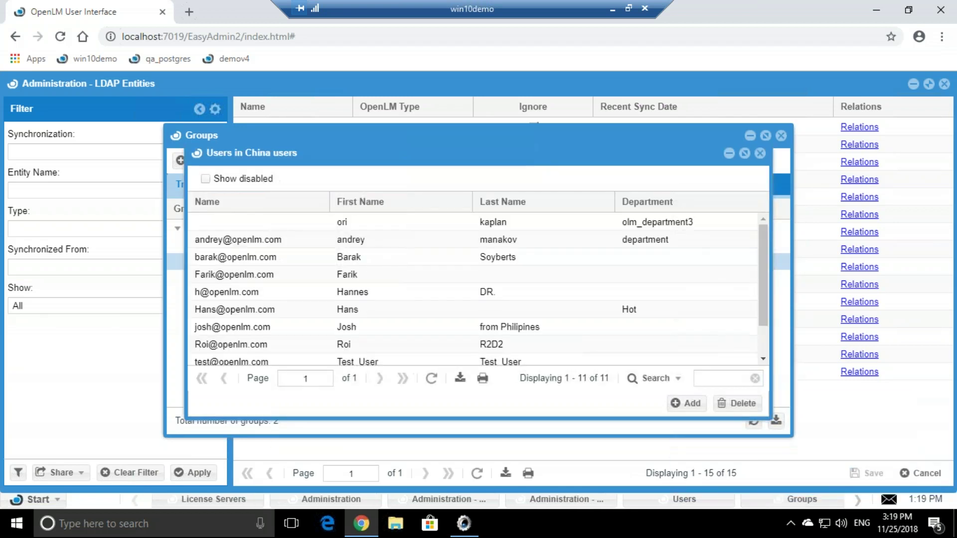
drag(481, 160, 665, 156)
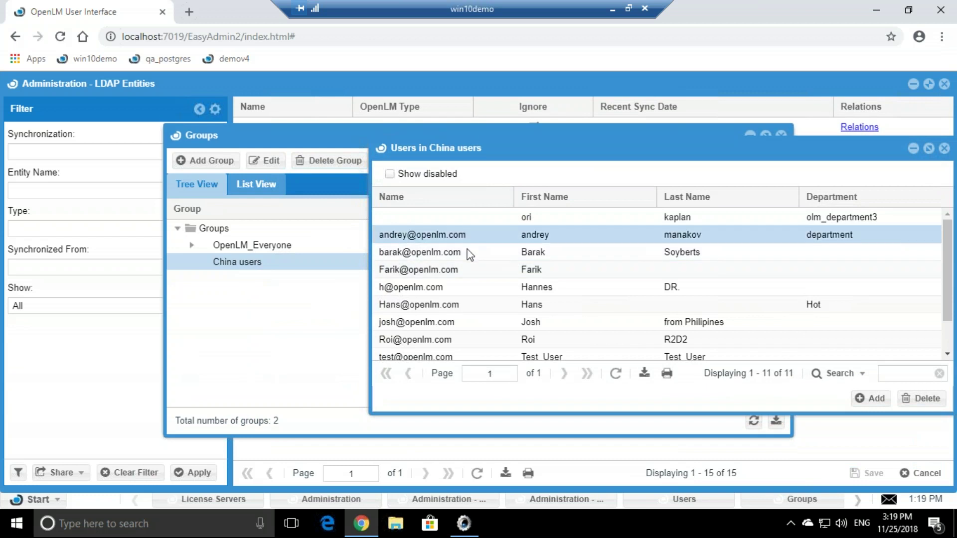
scroll(471, 264, down, 1)
scroll(478, 271, up, 1)
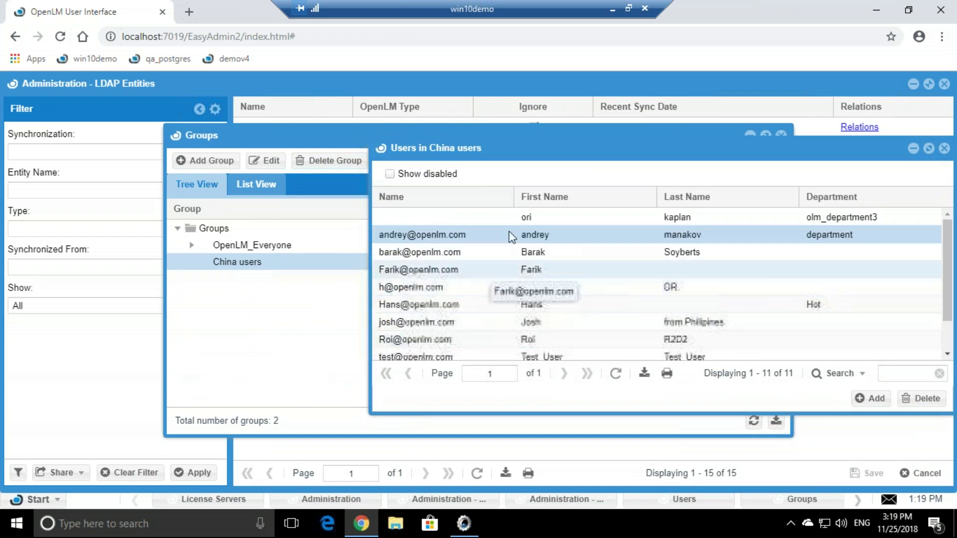
drag(531, 154, 333, 155)
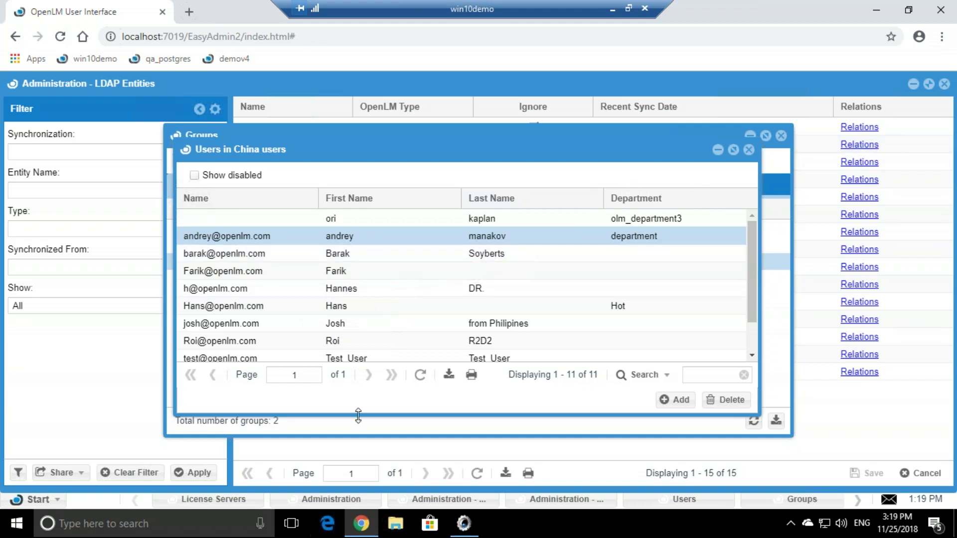
- Switch to the OpenLM Server options and add a new synchronization definition under the srv2008ldap.openlm.com domain
click(464, 523)
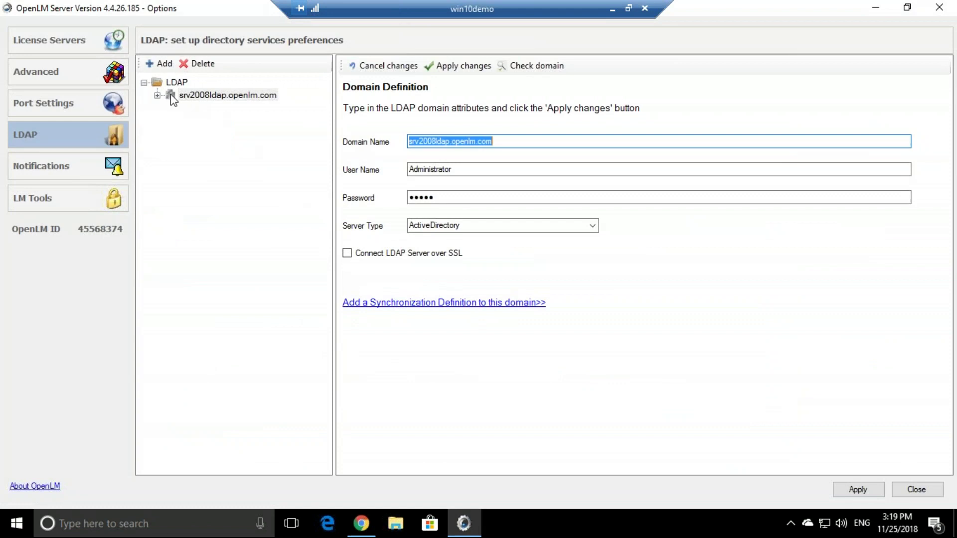
click(185, 98)
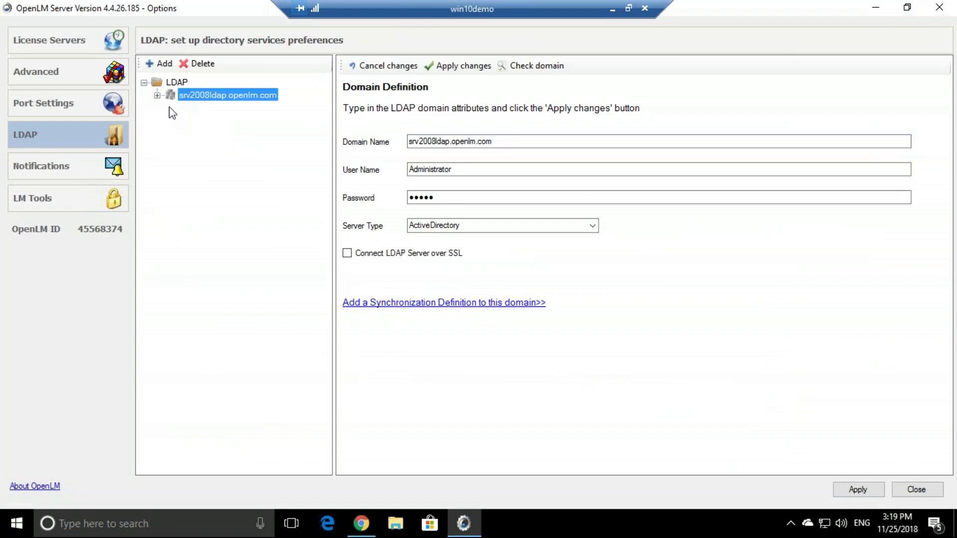
click(157, 95)
click(195, 107)
click(195, 98)
click(162, 63)
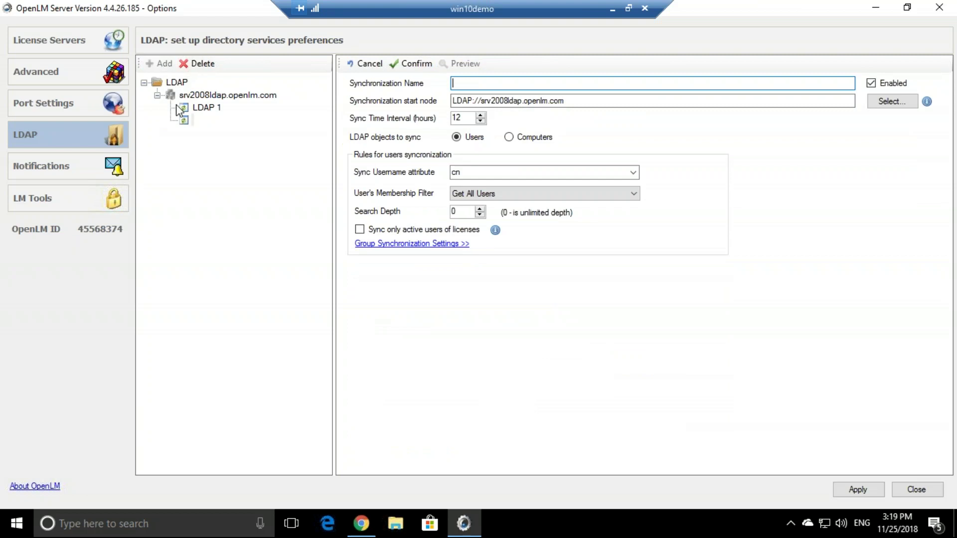